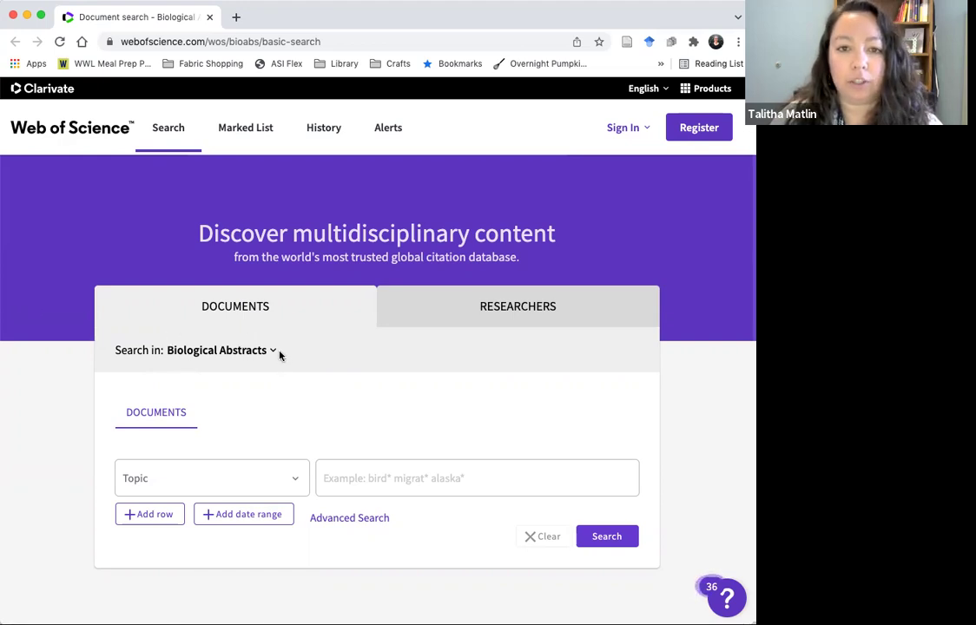
# Add two more topic rows, combined with And, to the Biological Abstracts document search form
pyautogui.scroll(-3, 303, 338)
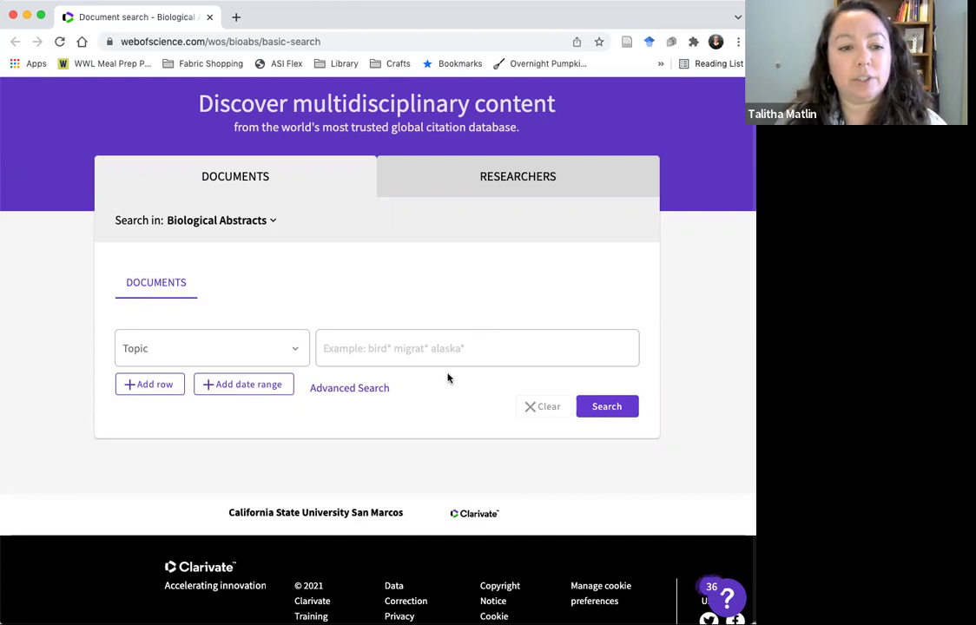
pyautogui.click(459, 348)
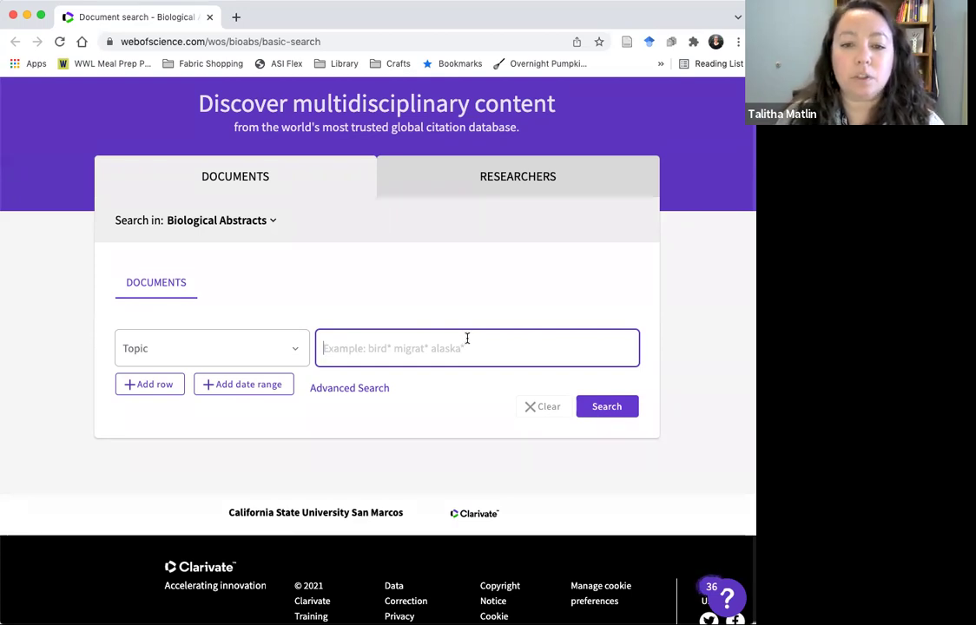
pyautogui.click(148, 384)
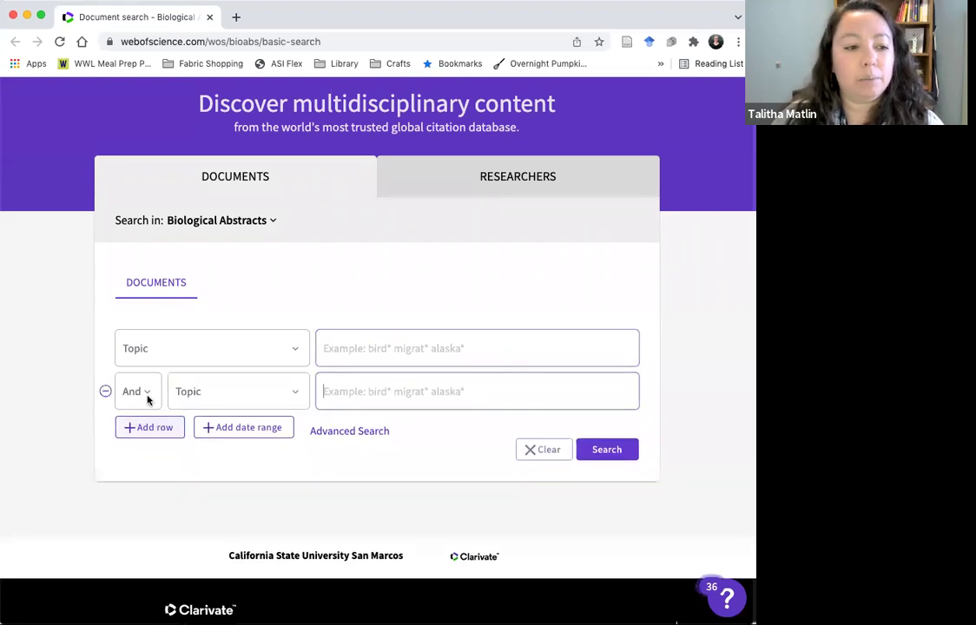
pyautogui.click(146, 431)
# Enter plants, California and adaptation as the search terms in the three topic rows
pyautogui.click(438, 343)
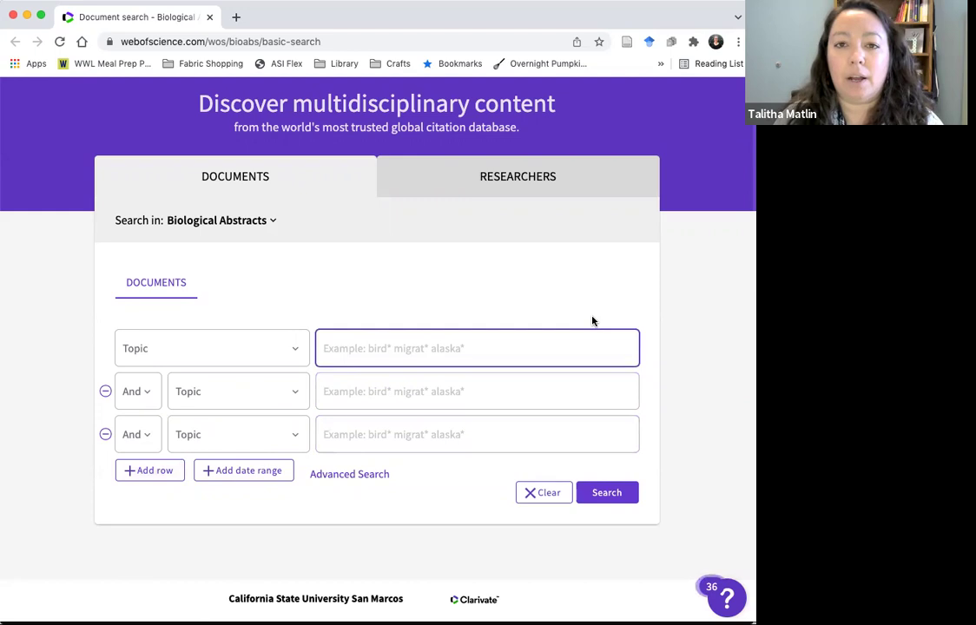
pyautogui.write('plants')
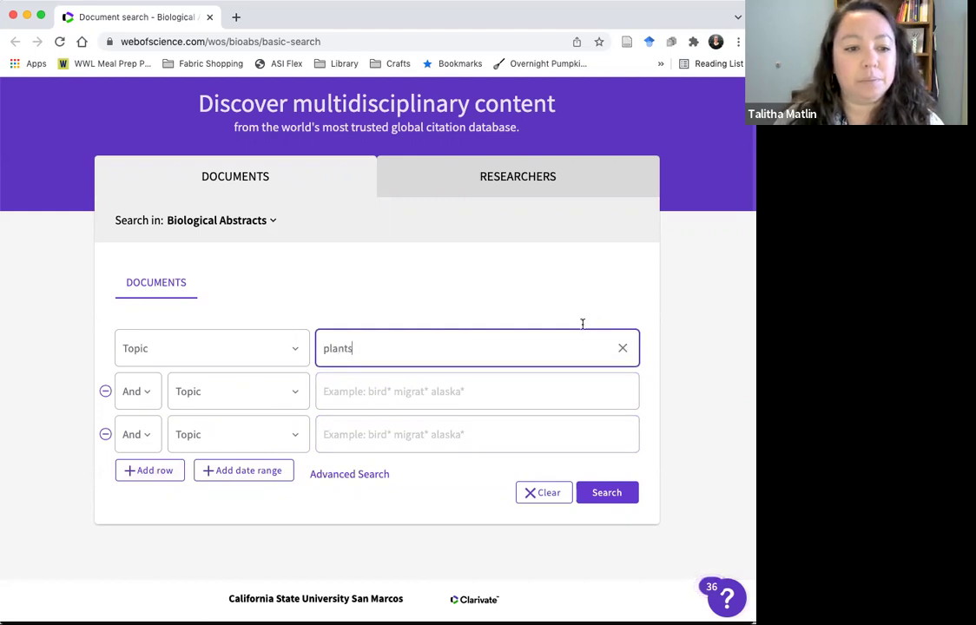
pyautogui.click(396, 397)
pyautogui.write('California')
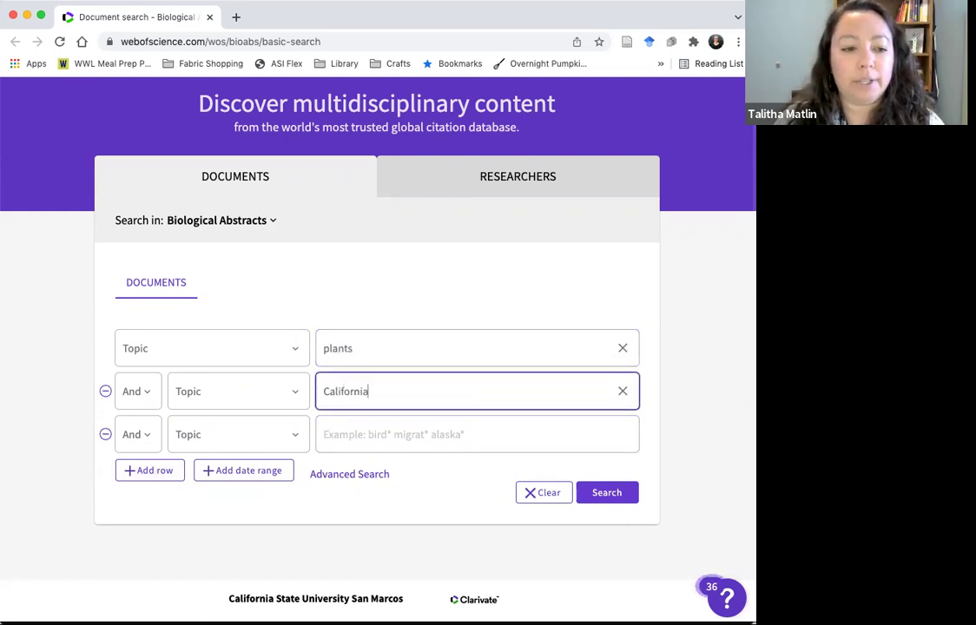
pyautogui.scroll(-1, 460, 414)
pyautogui.click(400, 414)
pyautogui.write('adaptation')
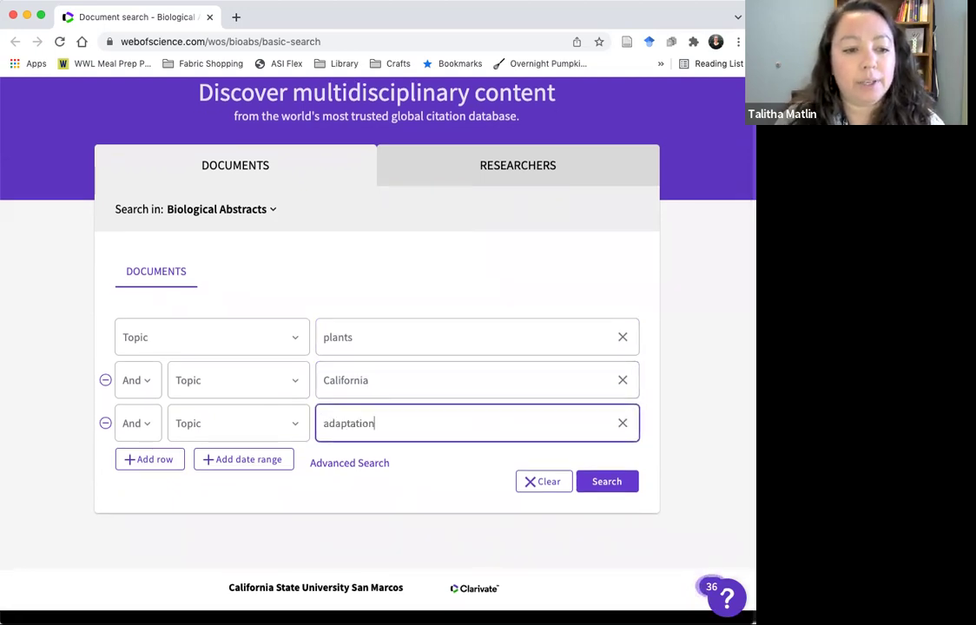
# Add a fourth topic row with the quoted phrase "climate change" and run the search
pyautogui.click(148, 460)
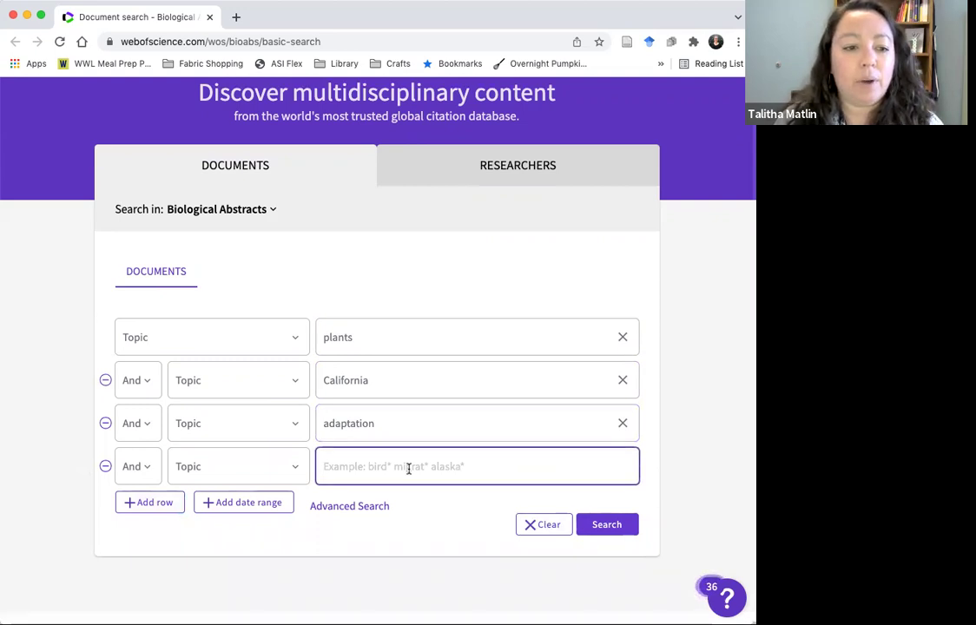
pyautogui.write('"climate thi')
pyautogui.press('BackSpace')
pyautogui.press('BackSpace')
pyautogui.write('change"')
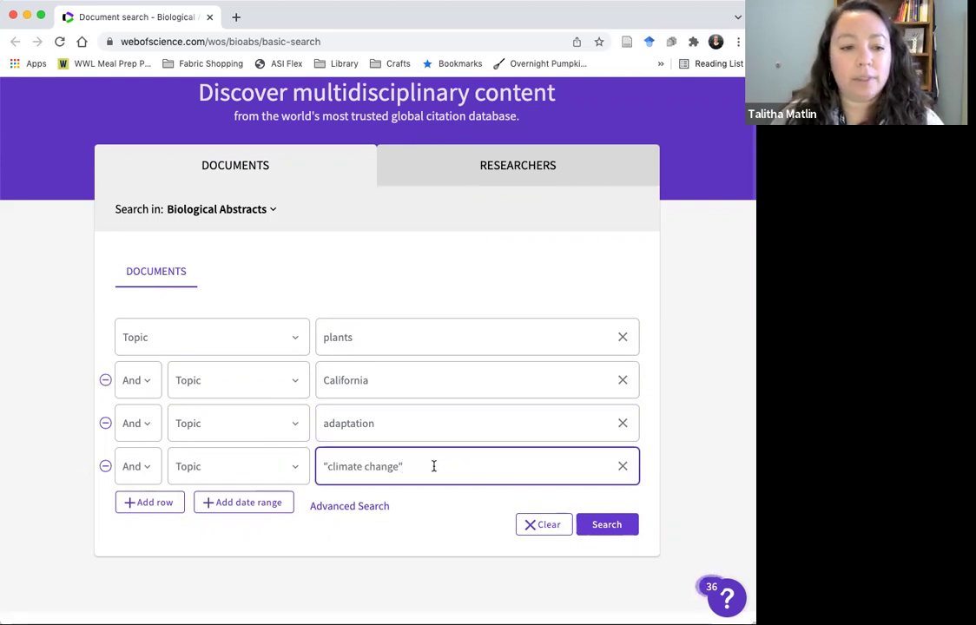
pyautogui.moveTo(433, 466); pyautogui.dragTo(319, 466)
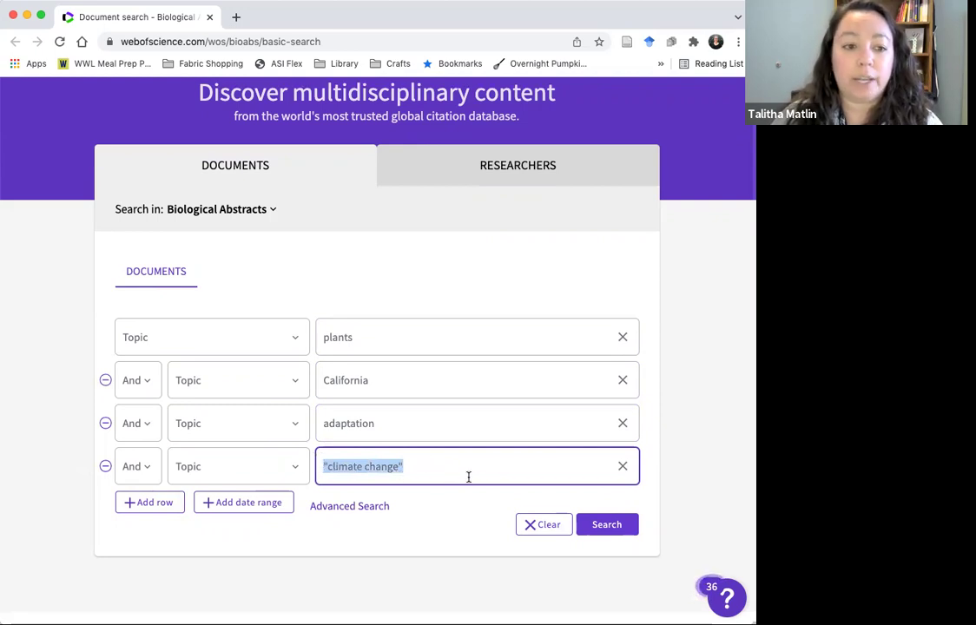
pyautogui.click(432, 466)
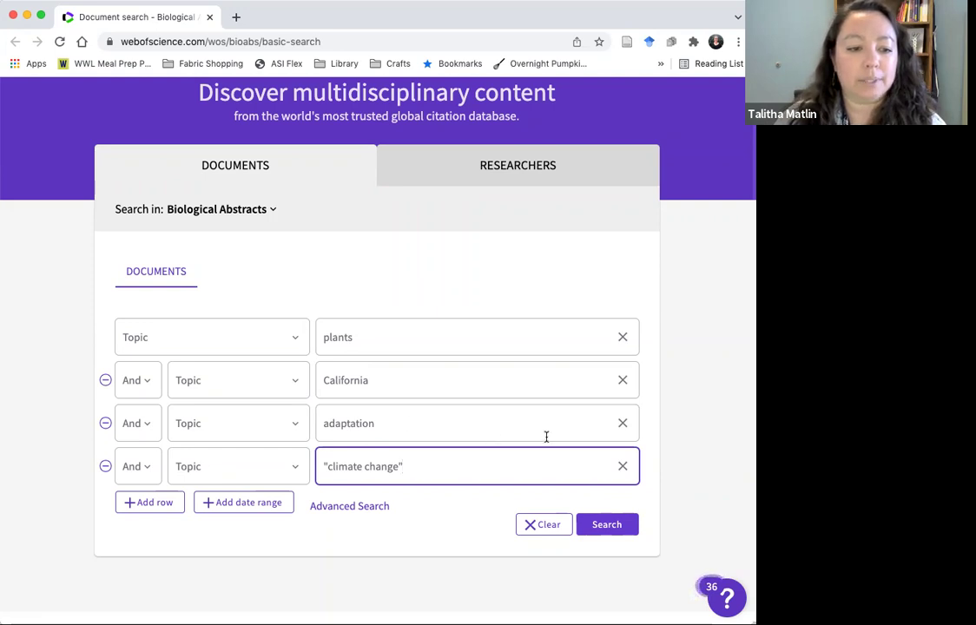
pyautogui.click(459, 509)
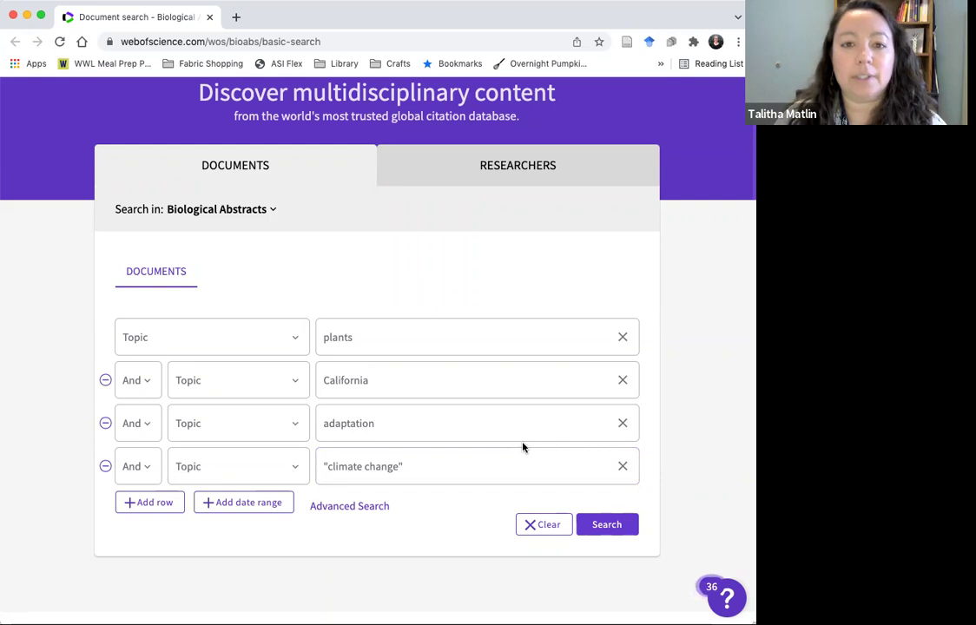
pyautogui.click(623, 524)
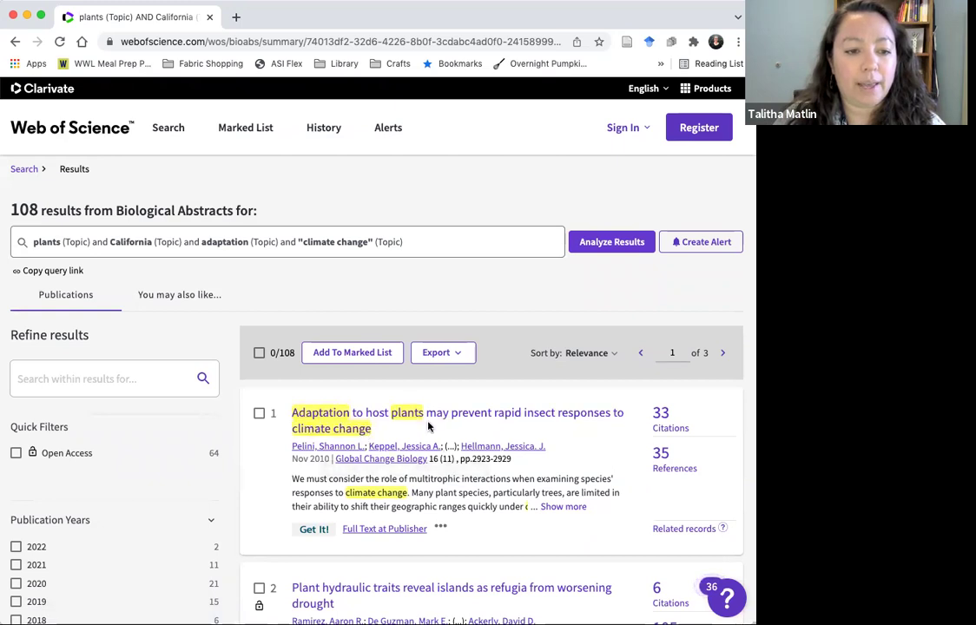
# Examine the titles and abstracts in the plants search results for relevance to California, adaptation and climate change
pyautogui.scroll(-2, 577, 438)
pyautogui.scroll(-1, 579, 440)
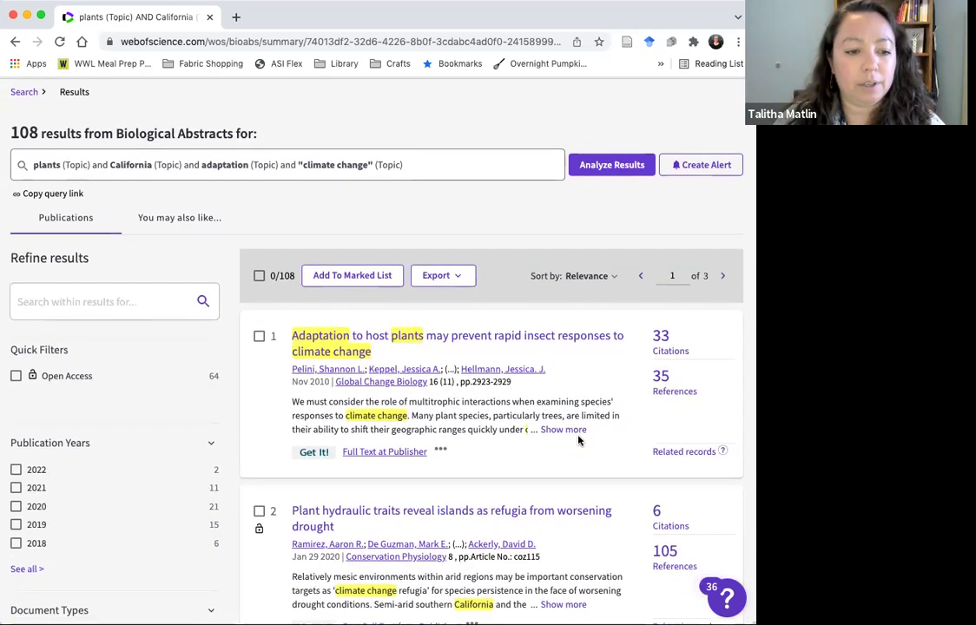
pyautogui.scroll(-4, 579, 440)
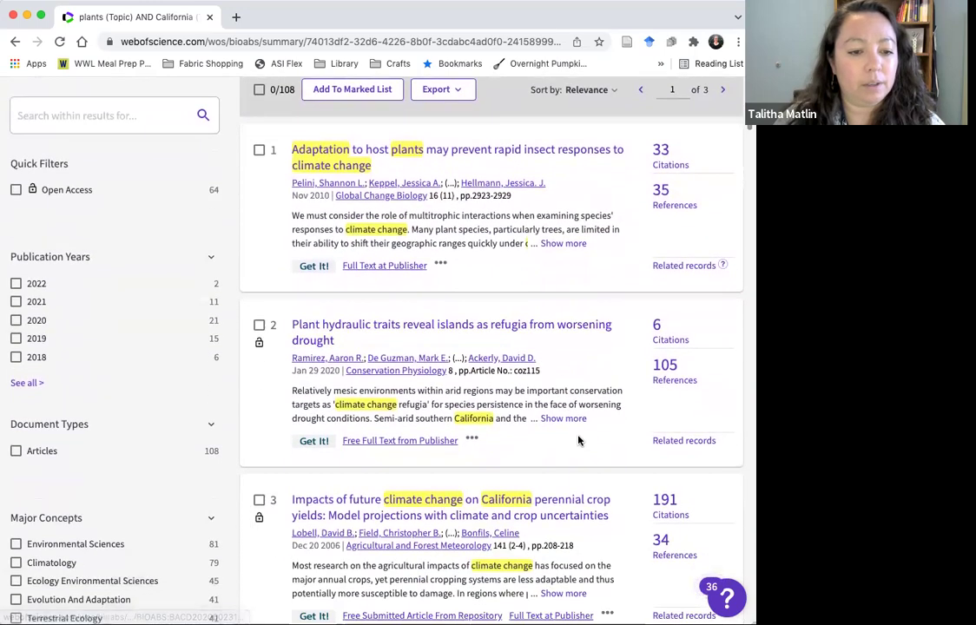
pyautogui.scroll(-7, 577, 440)
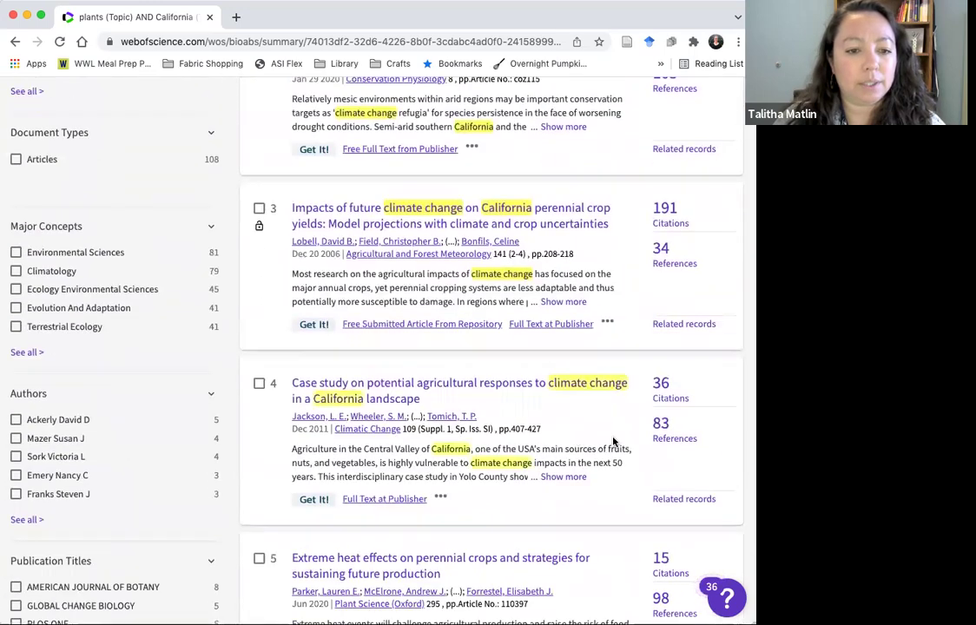
pyautogui.scroll(-4, 612, 441)
pyautogui.scroll(-8, 611, 441)
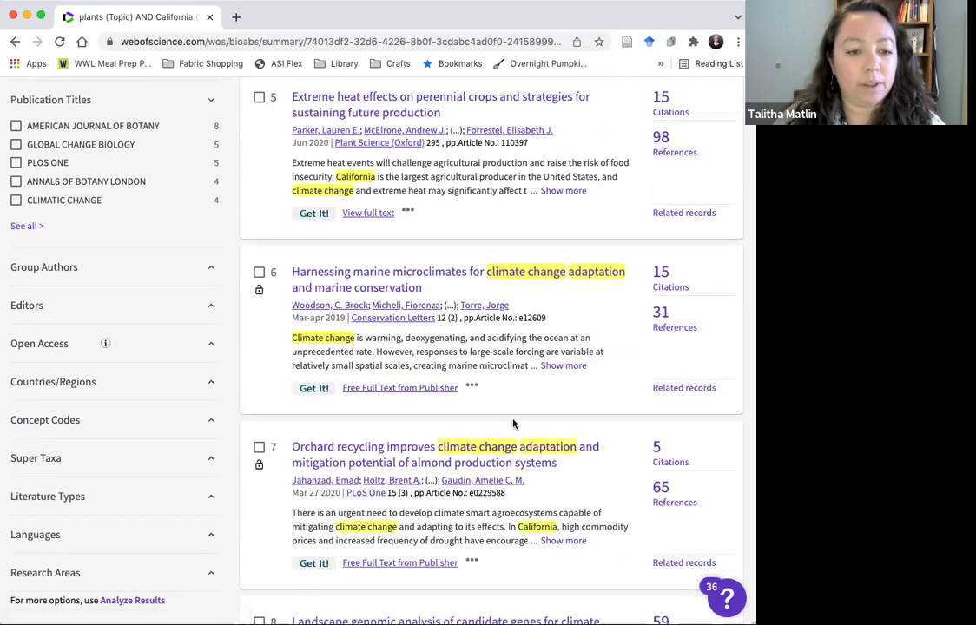
pyautogui.scroll(-4, 588, 424)
pyautogui.scroll(-6, 588, 425)
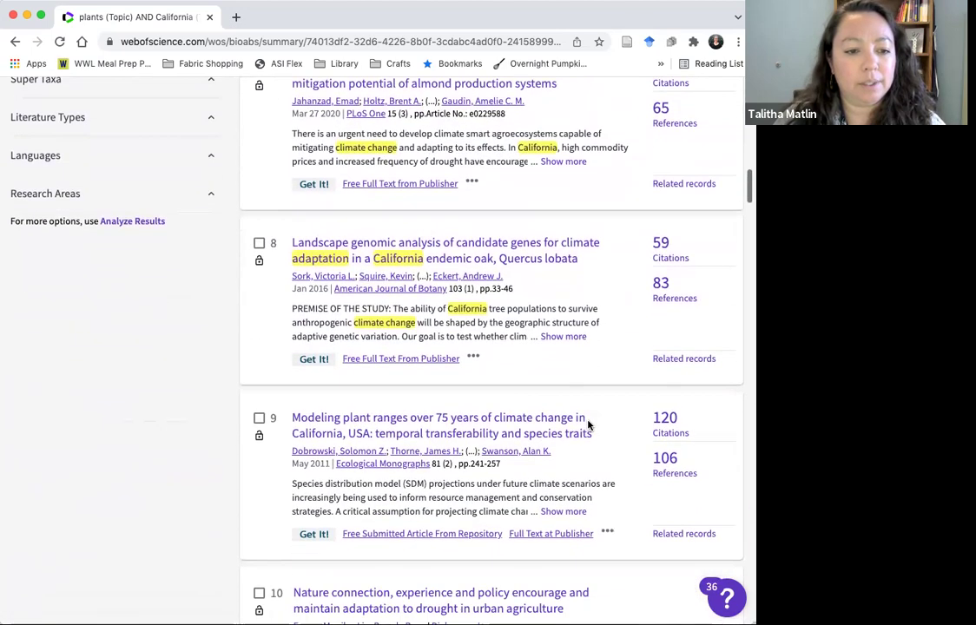
pyautogui.scroll(-5, 616, 439)
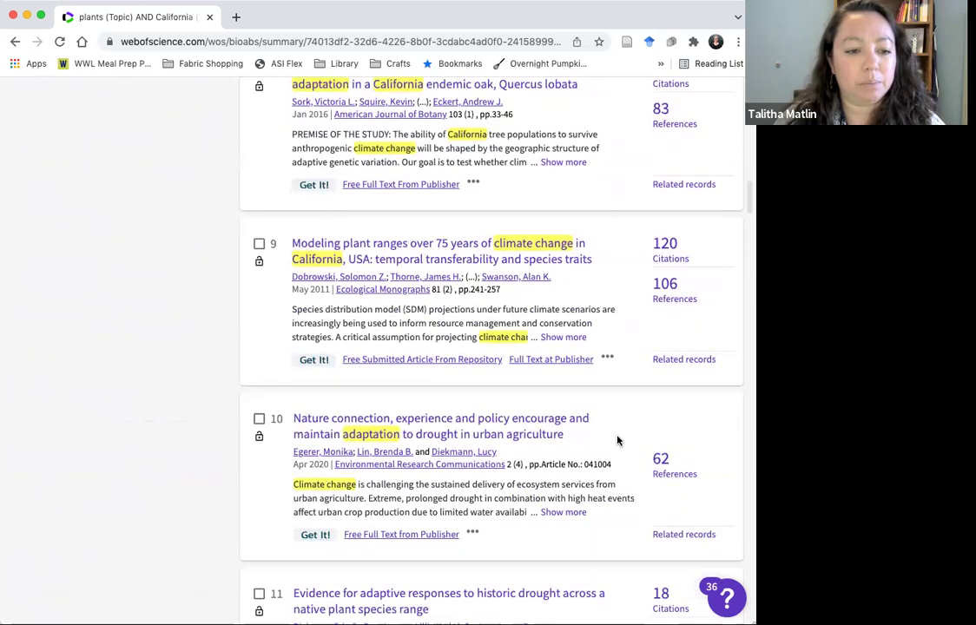
pyautogui.scroll(-6, 620, 442)
pyautogui.scroll(-4, 624, 442)
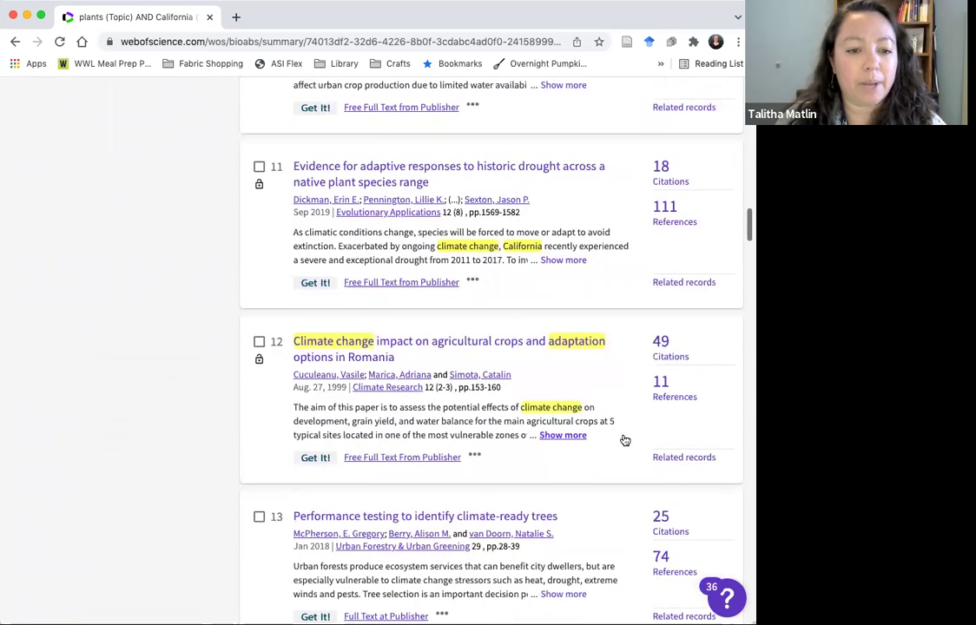
pyautogui.scroll(-3, 460, 421)
pyautogui.scroll(-4, 461, 422)
pyautogui.scroll(-3, 464, 424)
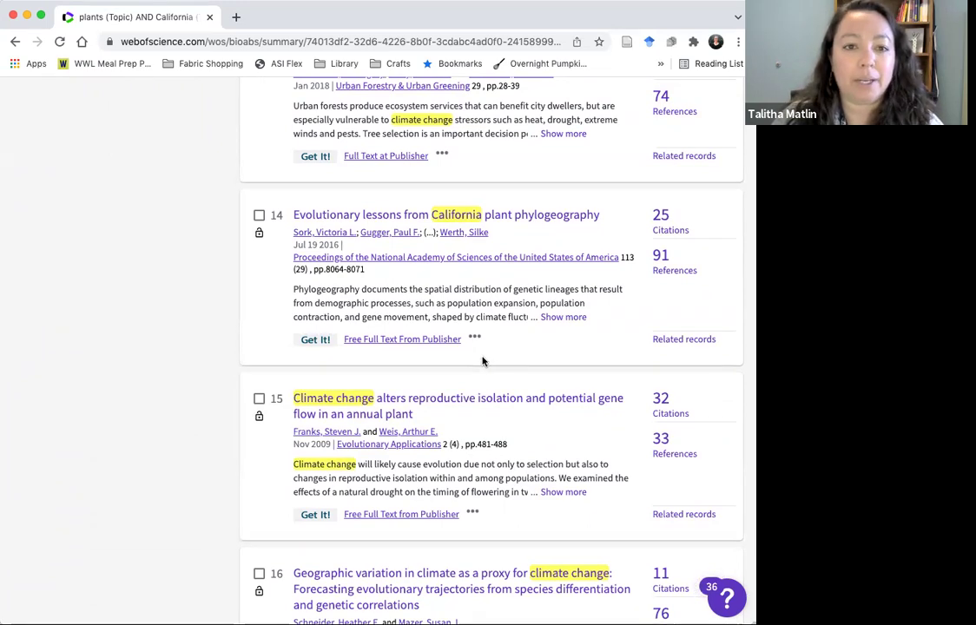
pyautogui.scroll(-2, 483, 362)
pyautogui.scroll(-1, 475, 364)
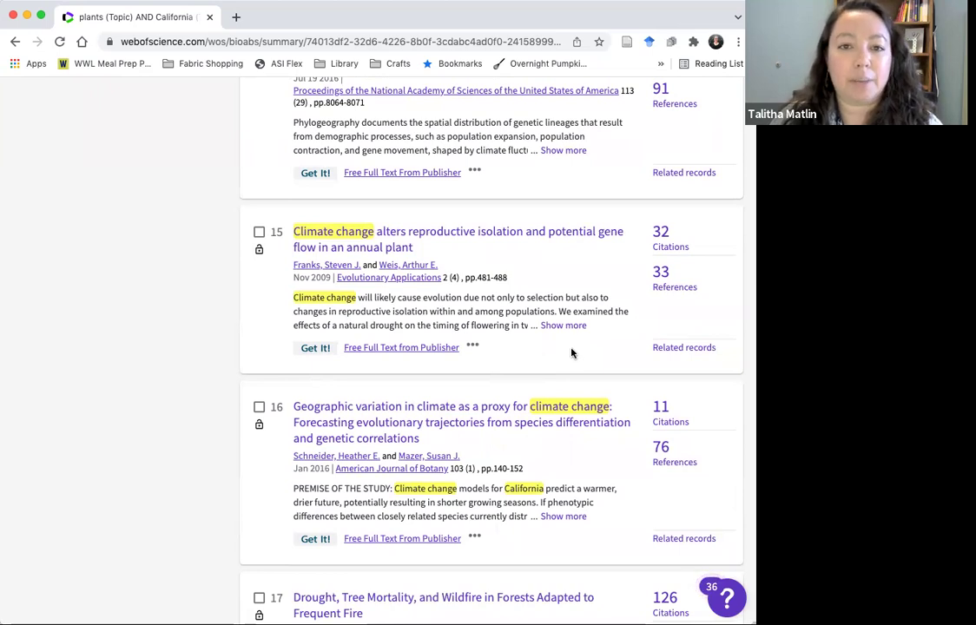
pyautogui.scroll(-5, 569, 349)
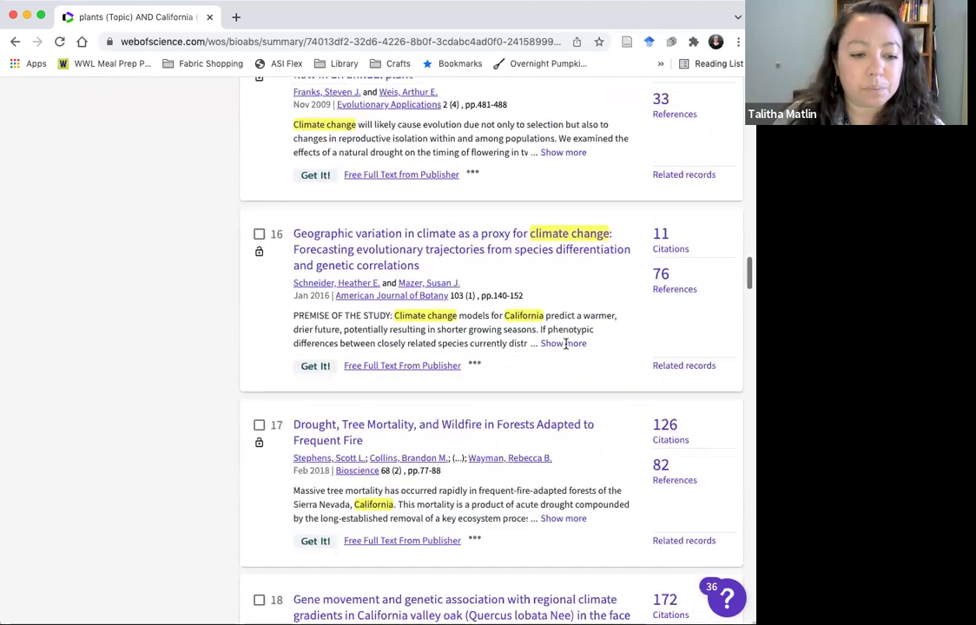
pyautogui.scroll(-5, 565, 349)
pyautogui.scroll(-5, 565, 349)
pyautogui.scroll(20, 565, 348)
pyautogui.scroll(20, 565, 348)
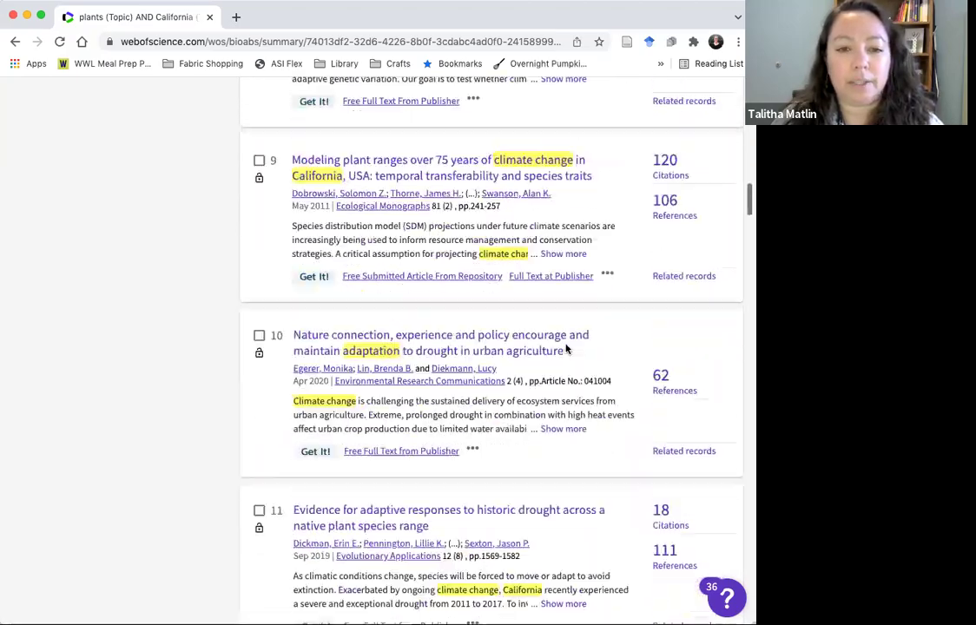
pyautogui.scroll(15, 567, 349)
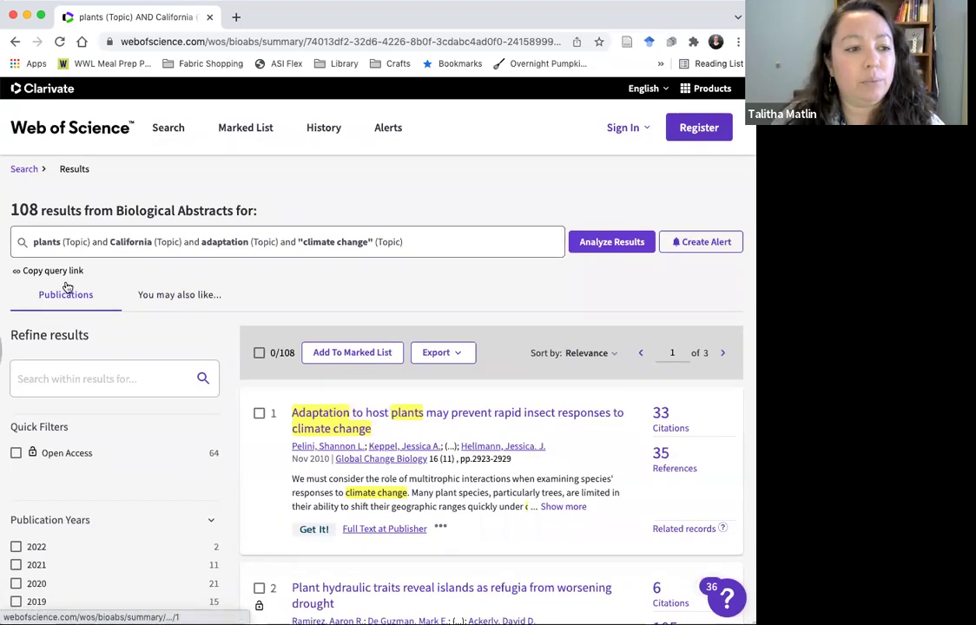
# Return to the search form, replace the first topic term with animals and rerun the search
pyautogui.click(26, 171)
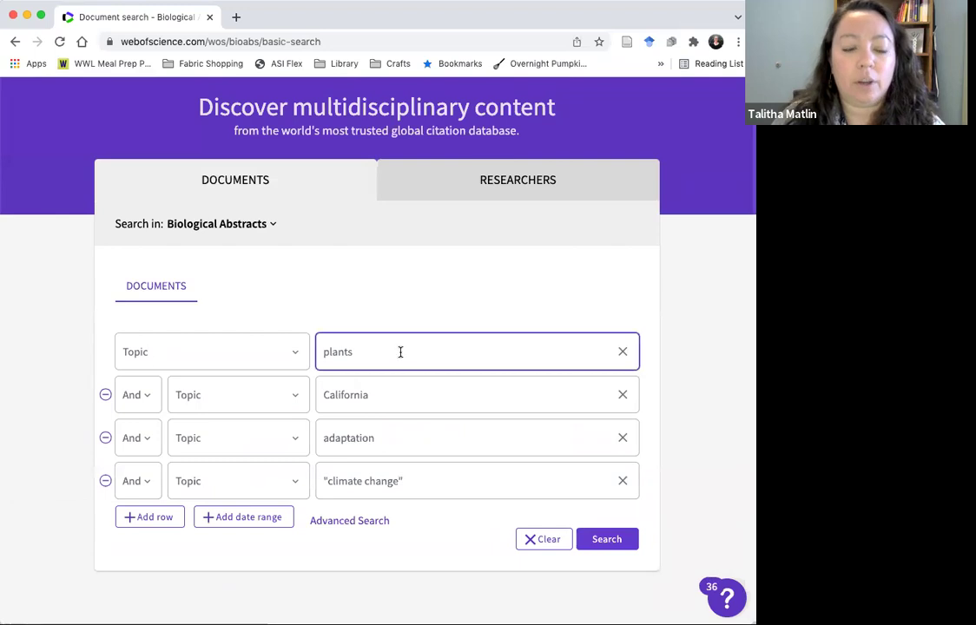
pyautogui.doubleClick(327, 353)
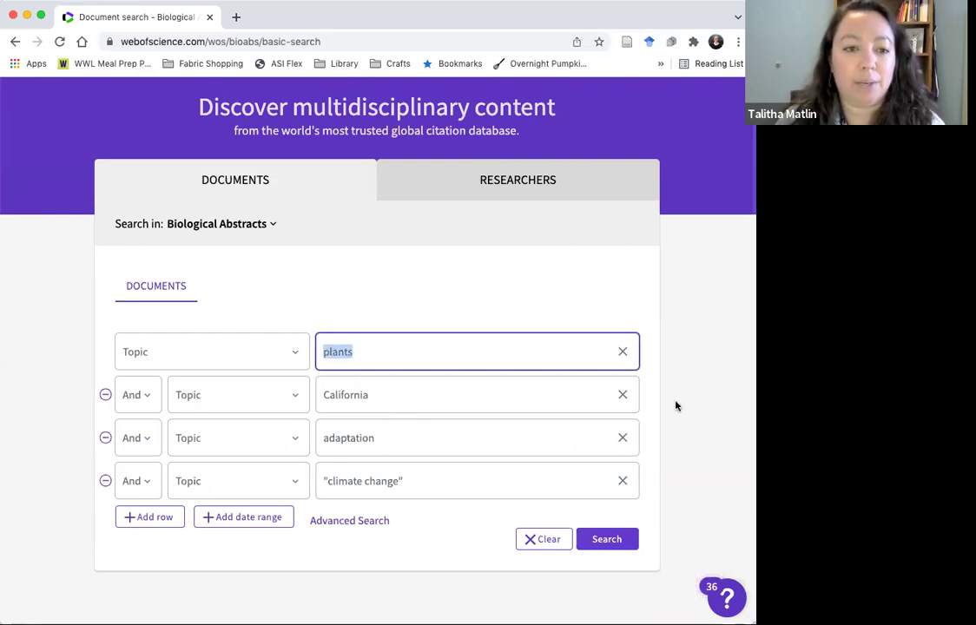
pyautogui.write('ani')
pyautogui.write('am')
pyautogui.press('BackSpace')
pyautogui.press('BackSpace')
pyautogui.write('mal')
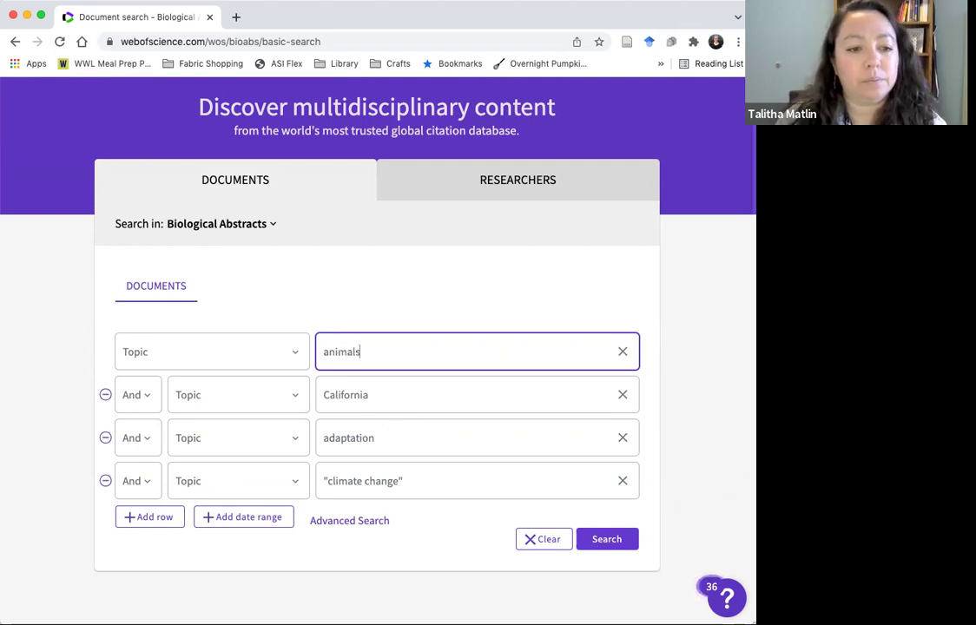
pyautogui.click(599, 540)
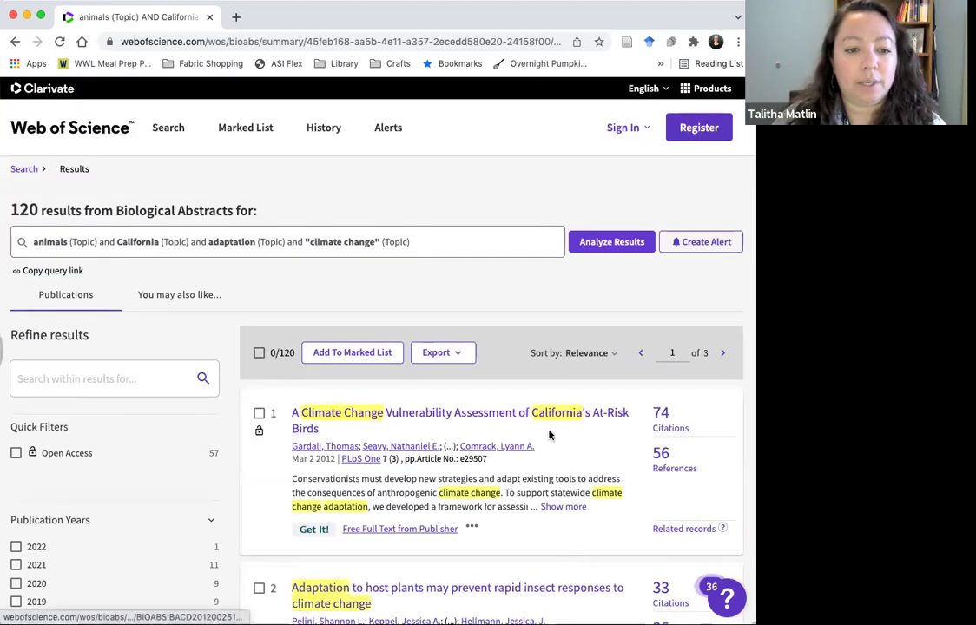
# Review the first few results of the animals search and dismiss the marked-list sign-in notice
pyautogui.scroll(-3, 359, 420)
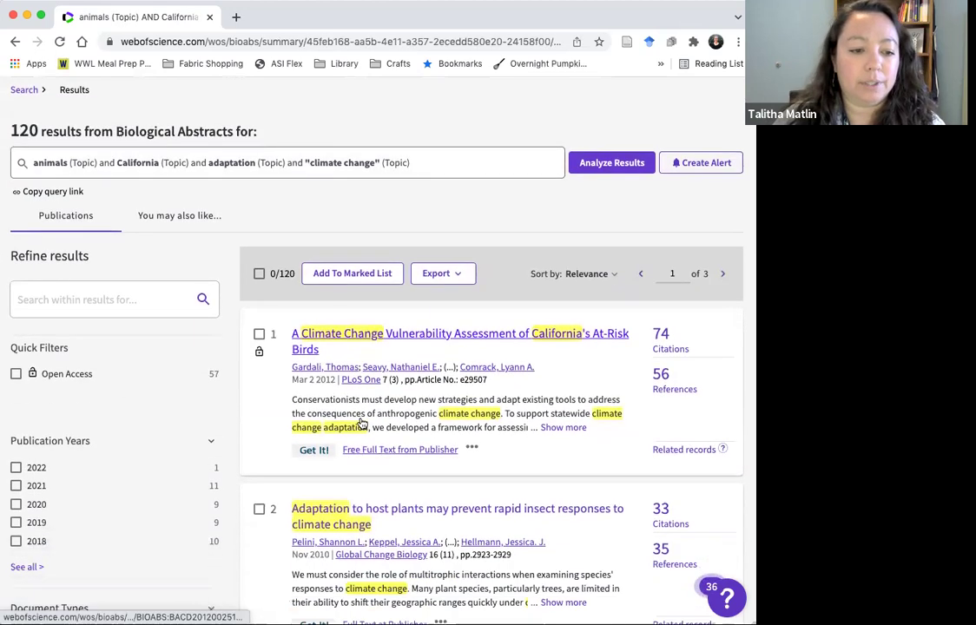
pyautogui.scroll(-2, 361, 423)
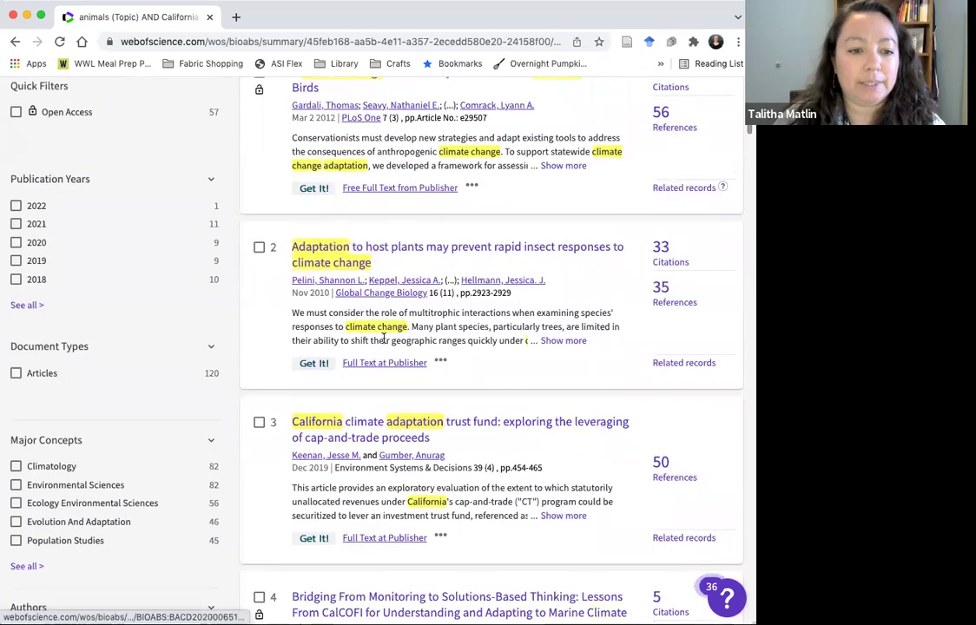
pyautogui.scroll(-3, 452, 352)
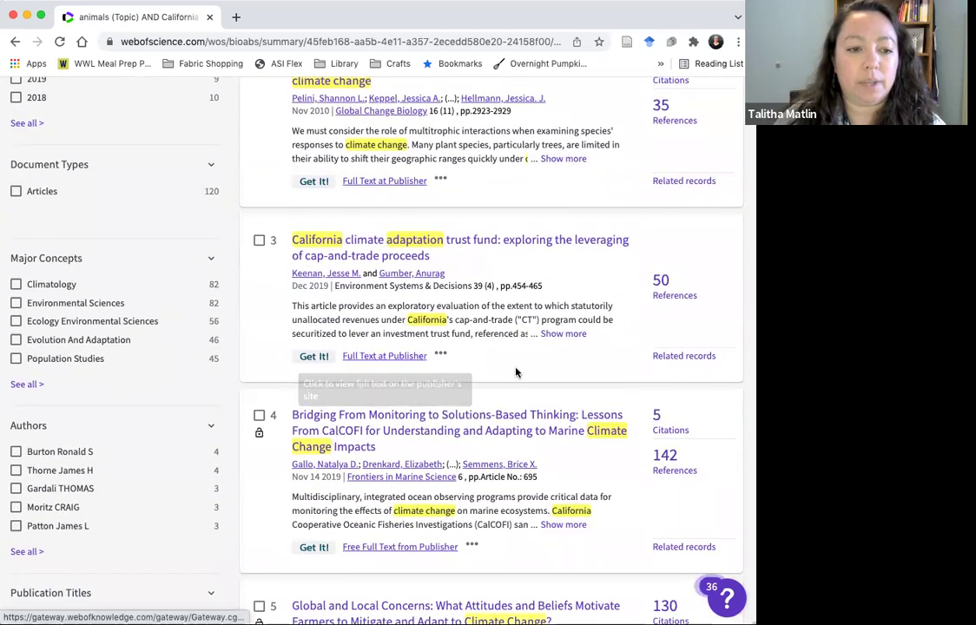
pyautogui.scroll(-1, 538, 374)
pyautogui.scroll(10, 562, 375)
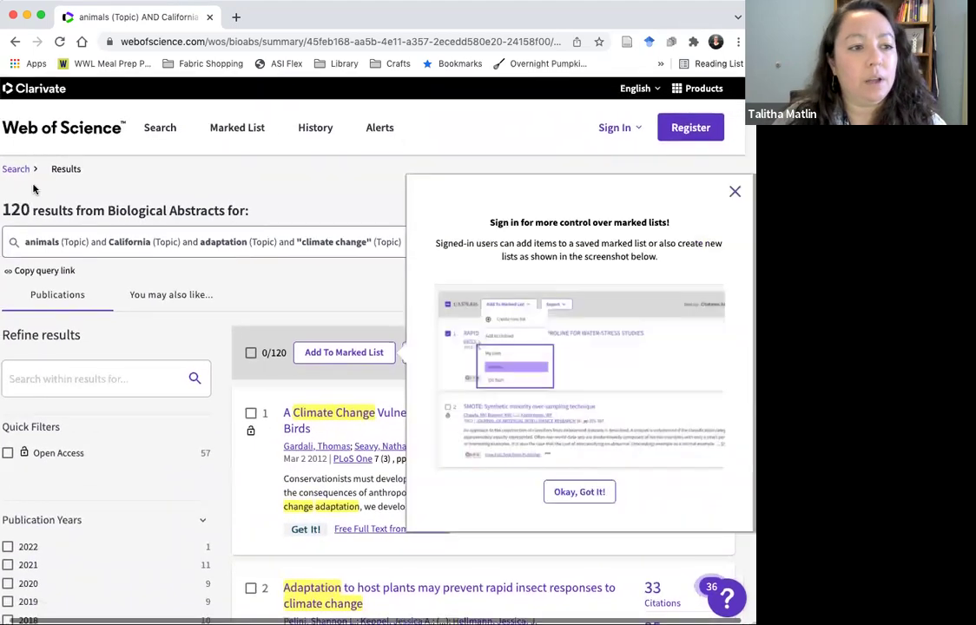
pyautogui.click(735, 191)
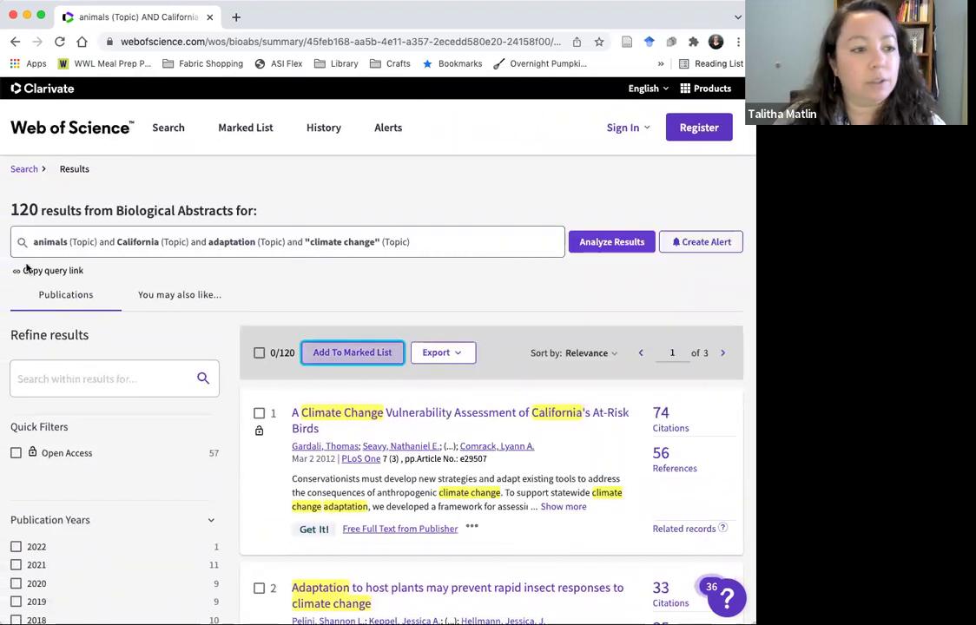
# Return to the search form and replace the first topic term with plants
pyautogui.click(24, 168)
pyautogui.doubleClick(373, 348)
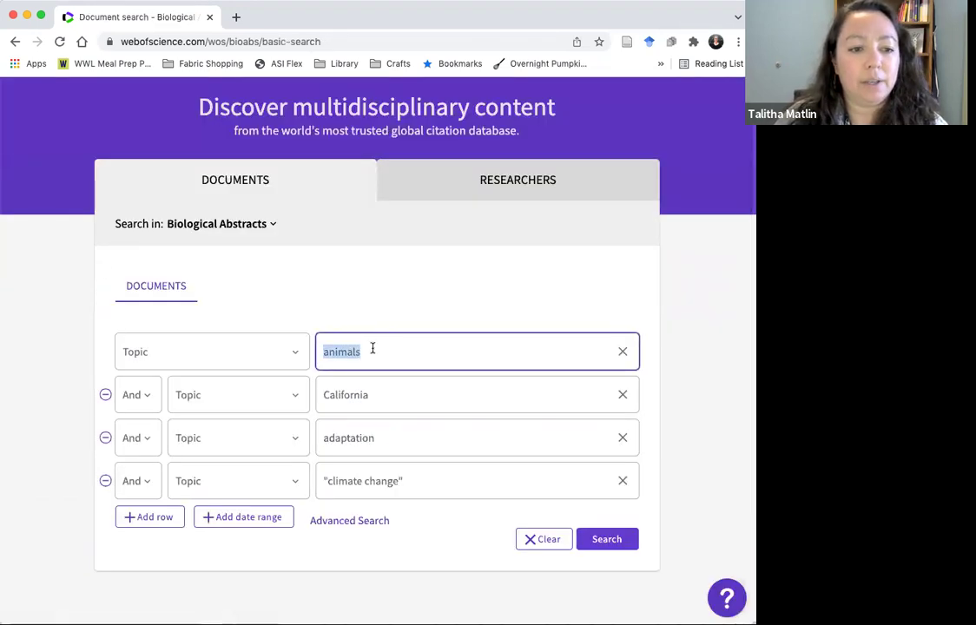
pyautogui.write('plant')
pyautogui.write('s')
# Expand the second topic term to California OR Southwest and run the search
pyautogui.click(435, 407)
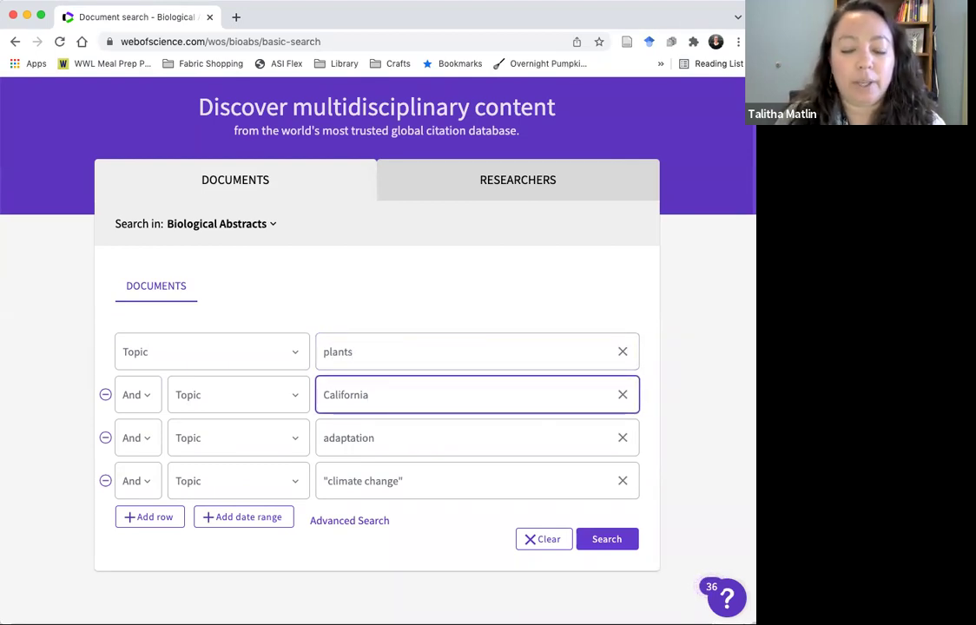
pyautogui.write('OR')
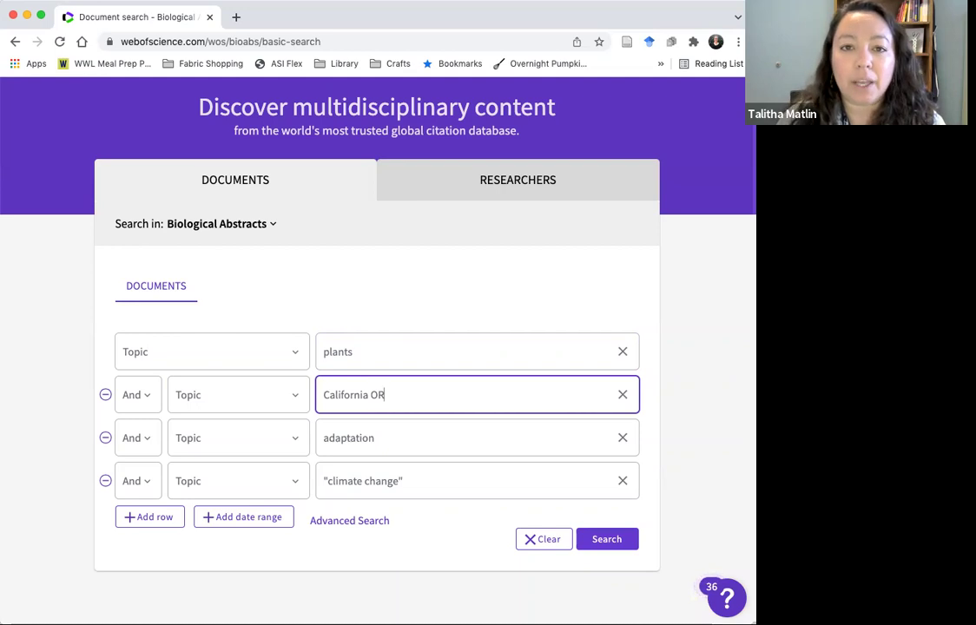
pyautogui.write('Southwest')
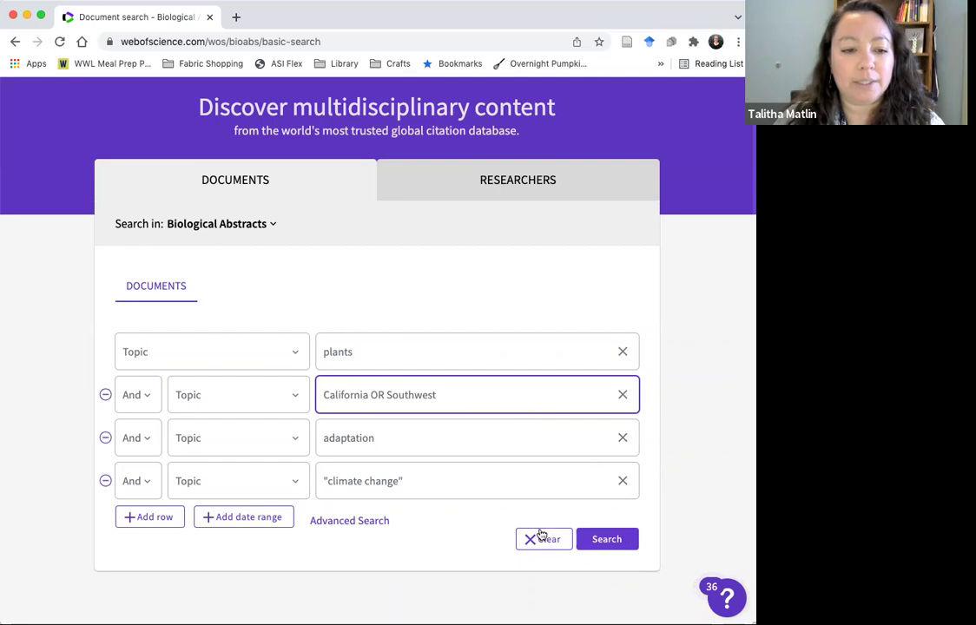
pyautogui.click(612, 543)
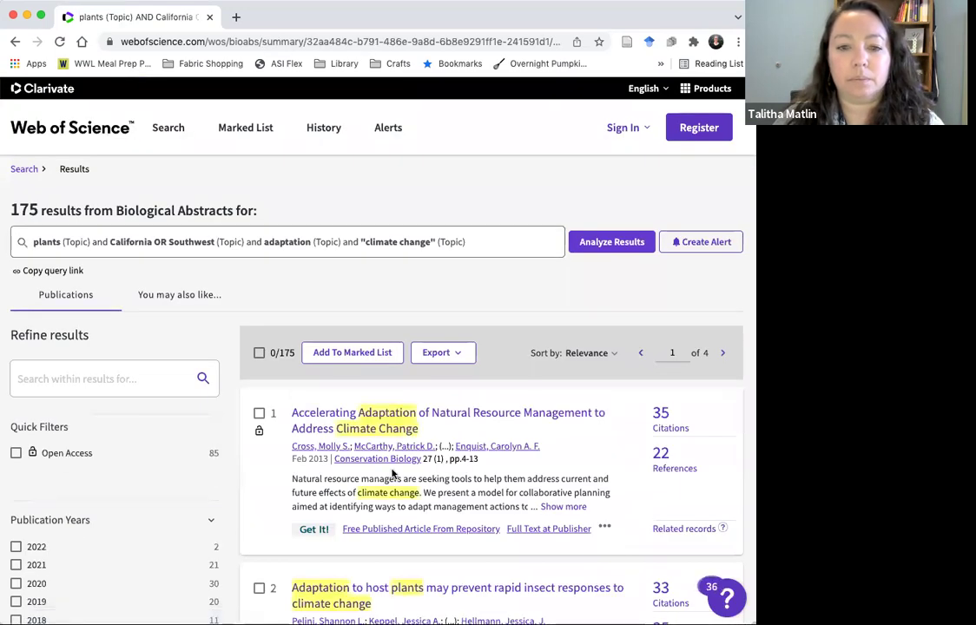
# Examine the titles and abstracts in the California OR Southwest results for relevance to plant adaptation in the intended region
pyautogui.scroll(-3, 611, 485)
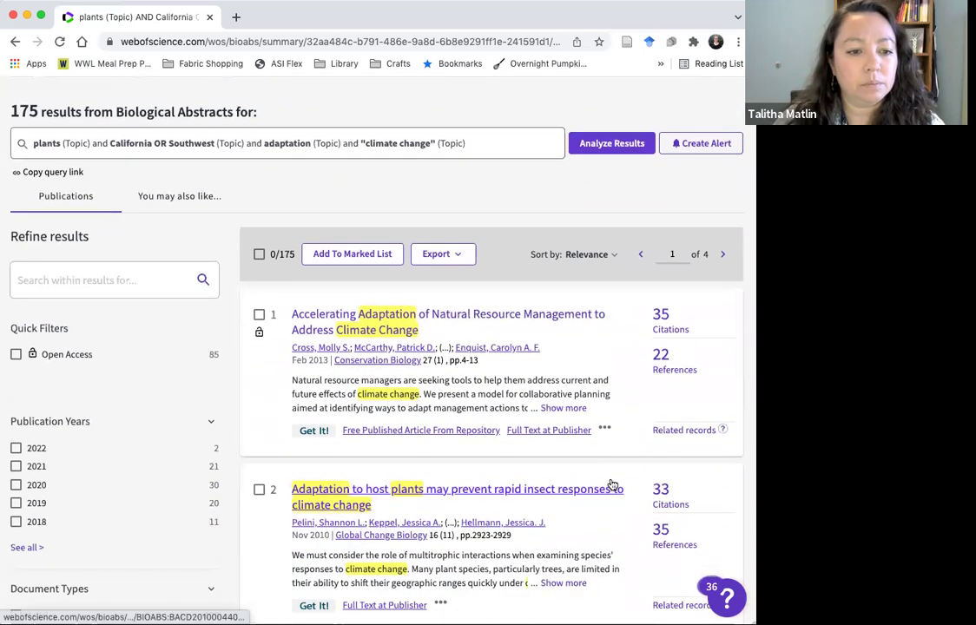
pyautogui.scroll(-3, 610, 482)
pyautogui.scroll(-2, 611, 482)
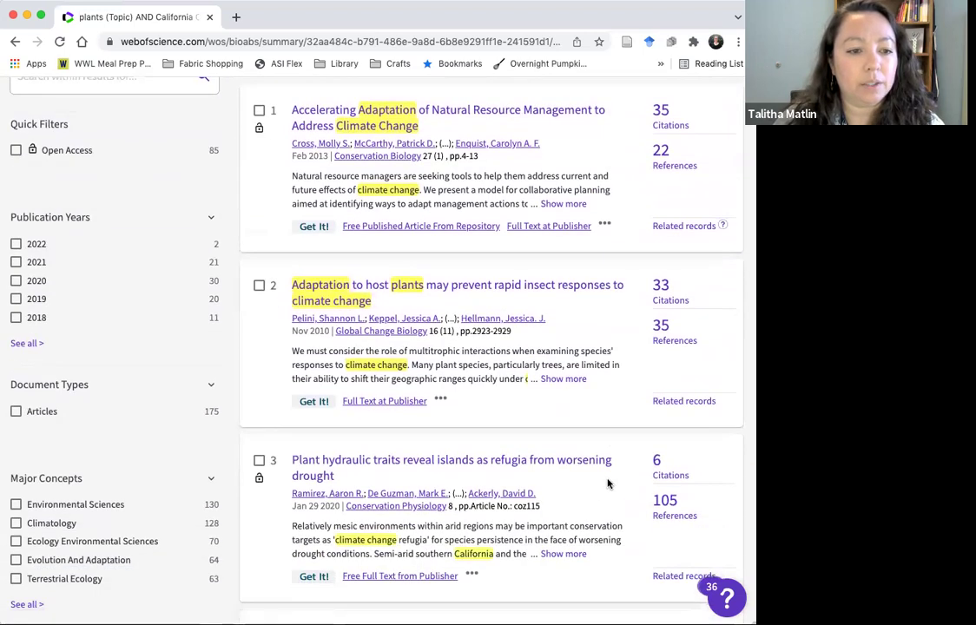
pyautogui.scroll(-6, 620, 483)
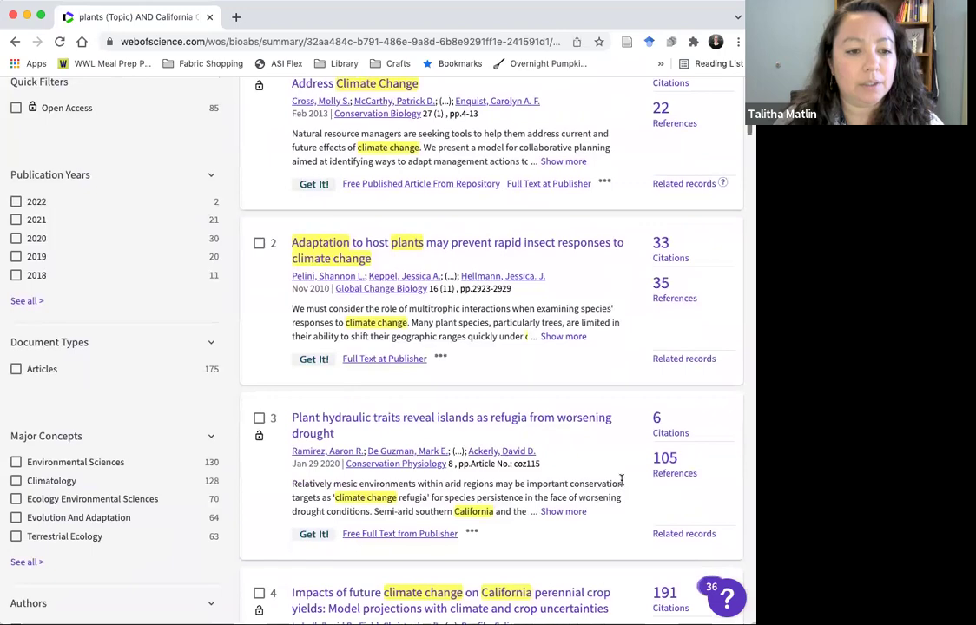
pyautogui.scroll(-3, 616, 478)
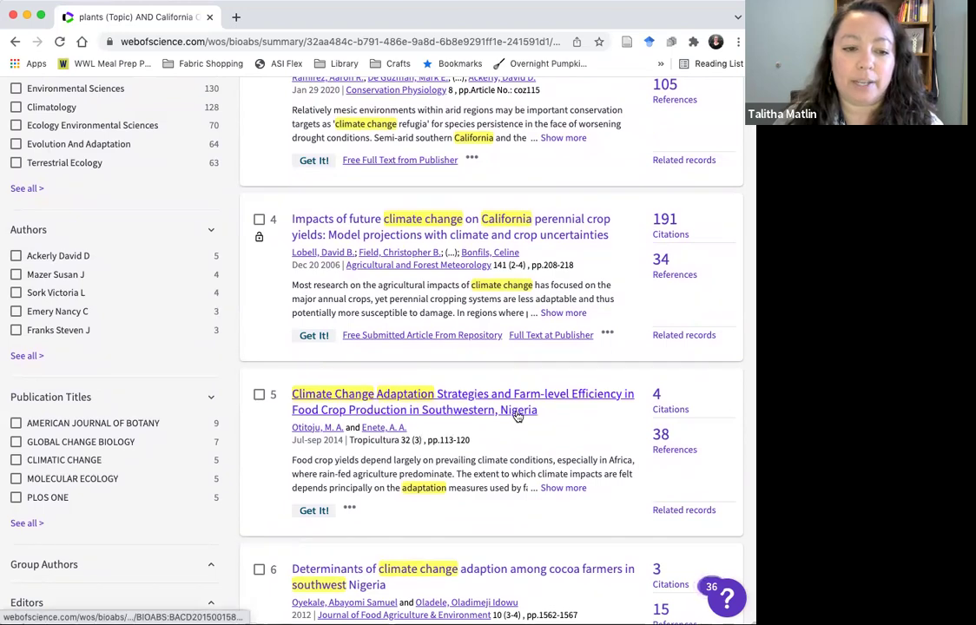
pyautogui.scroll(-1, 485, 423)
pyautogui.scroll(-8, 486, 423)
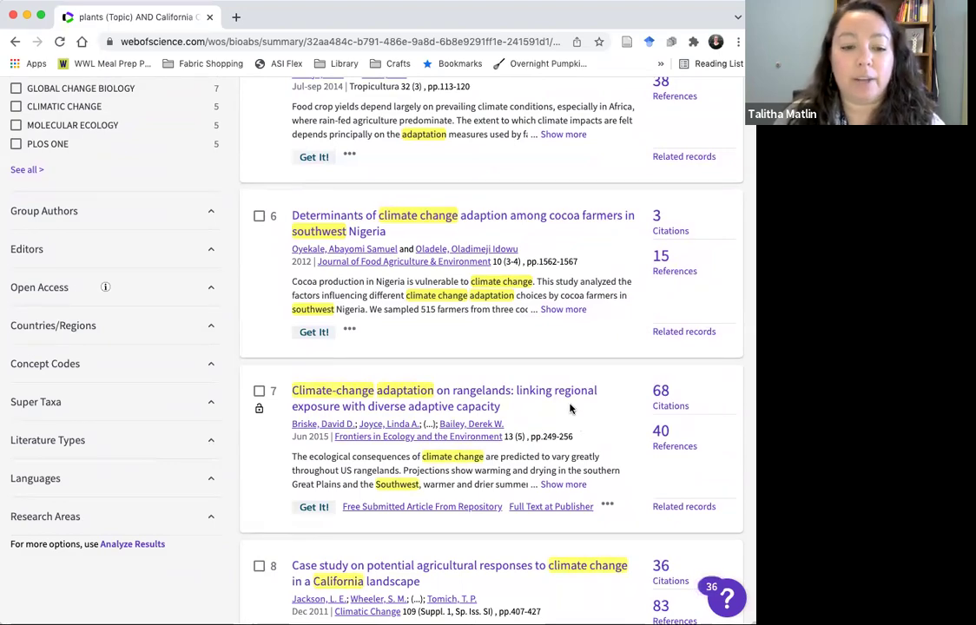
pyautogui.scroll(-2, 603, 416)
pyautogui.scroll(20, 602, 416)
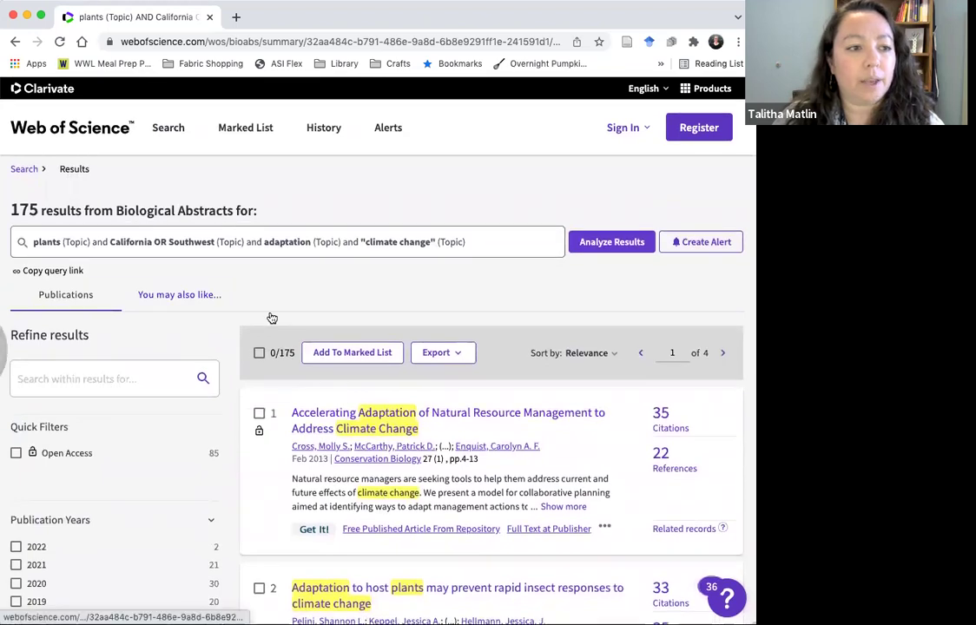
# Return to the search form and review the four topic rows, especially the OR combination in the location row
pyautogui.click(24, 168)
pyautogui.scroll(-2, 443, 268)
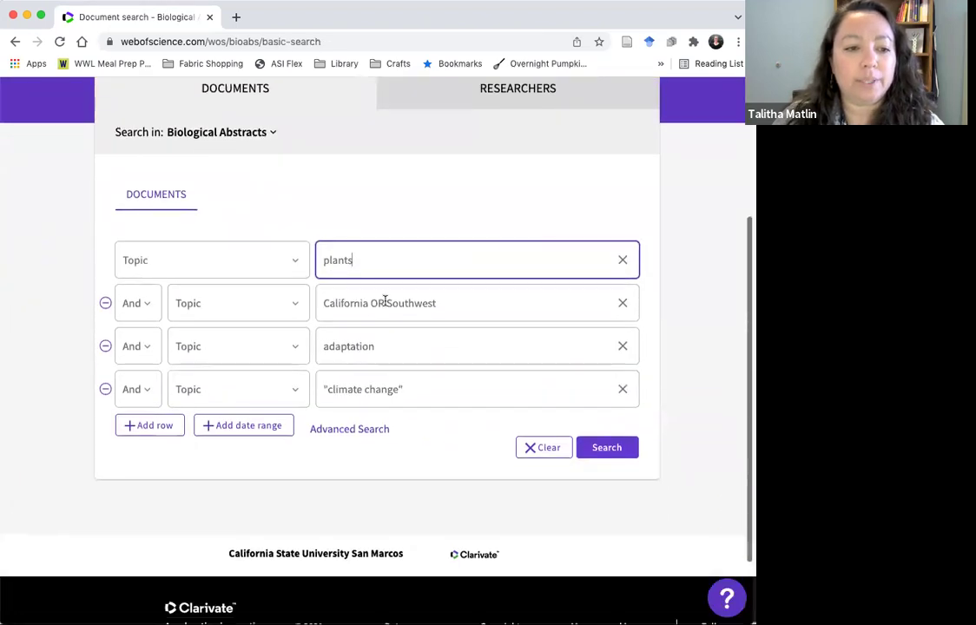
pyautogui.moveTo(370, 303); pyautogui.dragTo(393, 303)
pyautogui.click(481, 302)
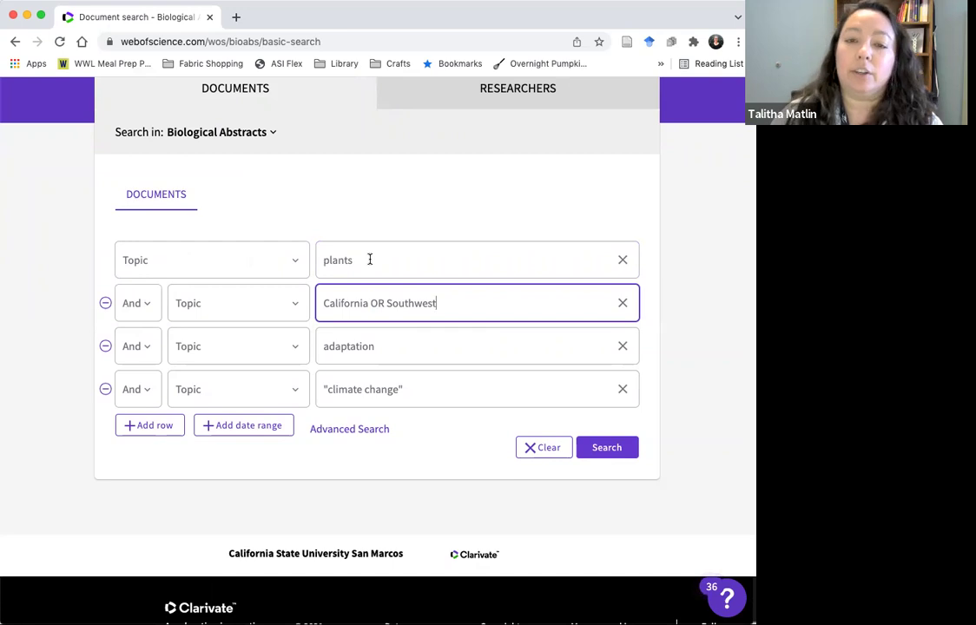
pyautogui.click(324, 260)
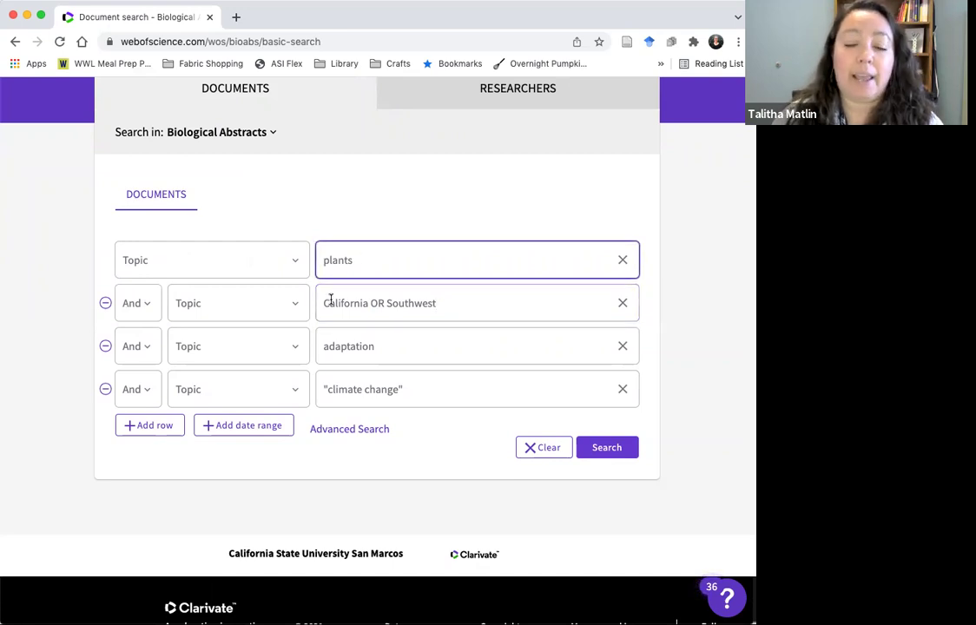
pyautogui.click(330, 301)
pyautogui.click(346, 350)
pyautogui.click(338, 383)
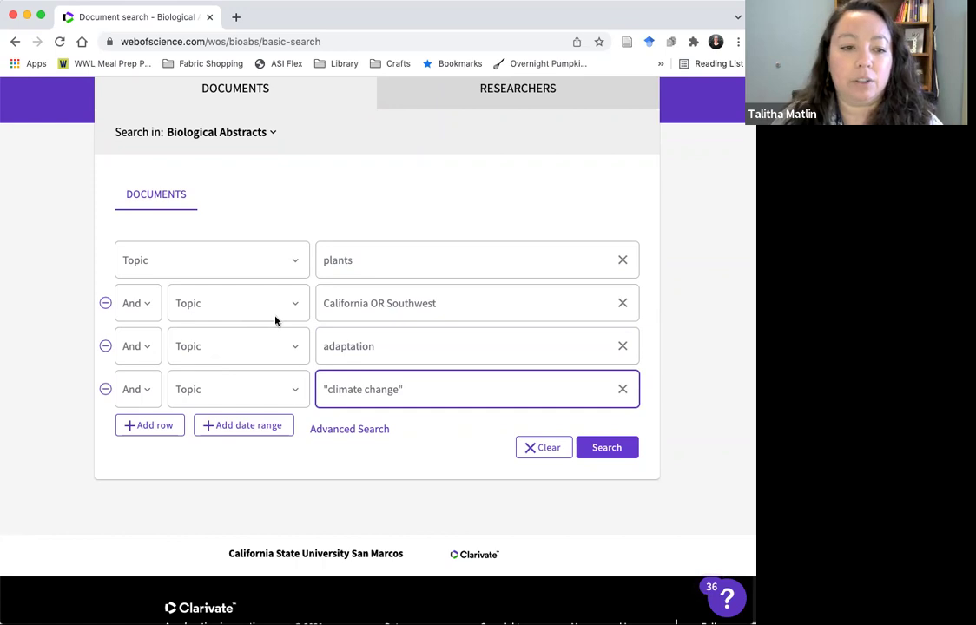
pyautogui.moveTo(449, 303); pyautogui.dragTo(318, 303)
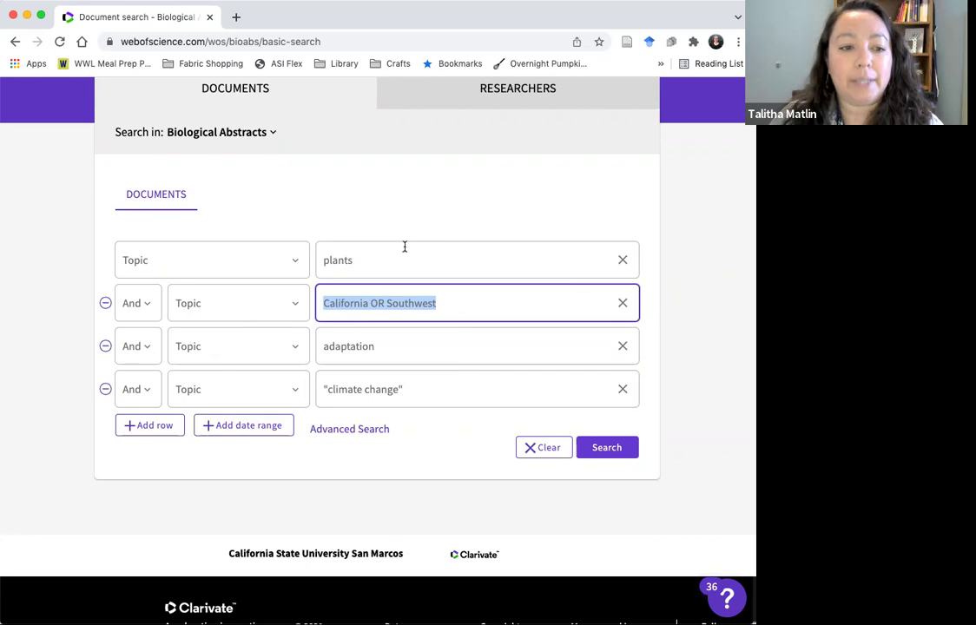
pyautogui.click(500, 300)
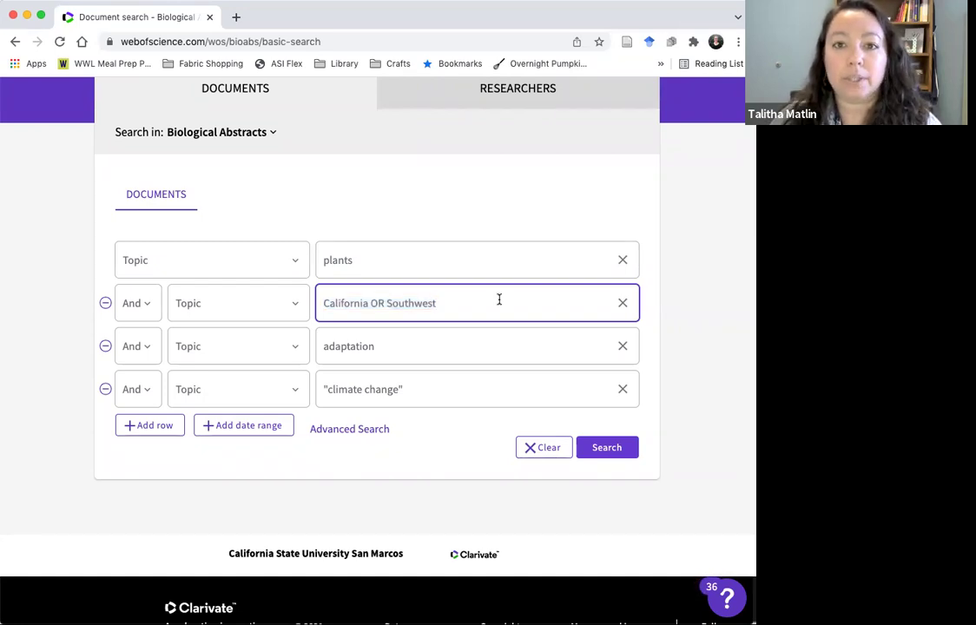